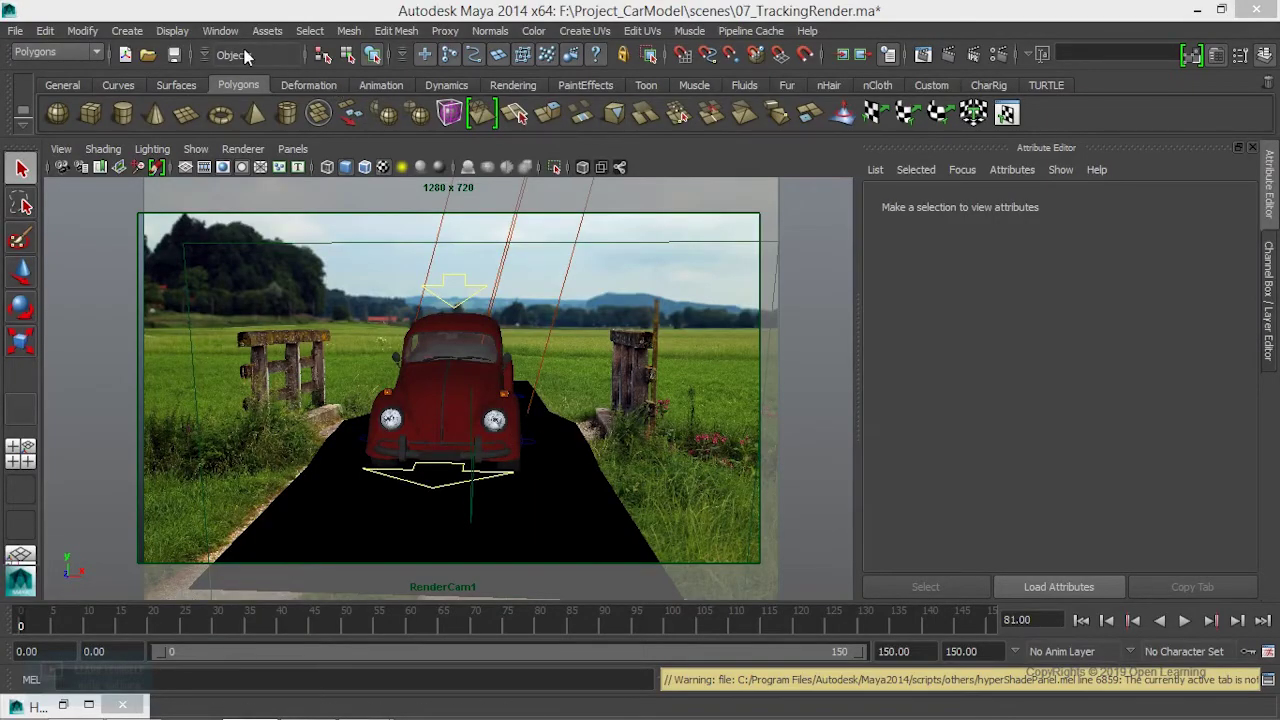
# Step: Open the Hypershade editor from Window > Rendering Editors
pyautogui.click(220, 31)
pyautogui.moveTo(261, 76)
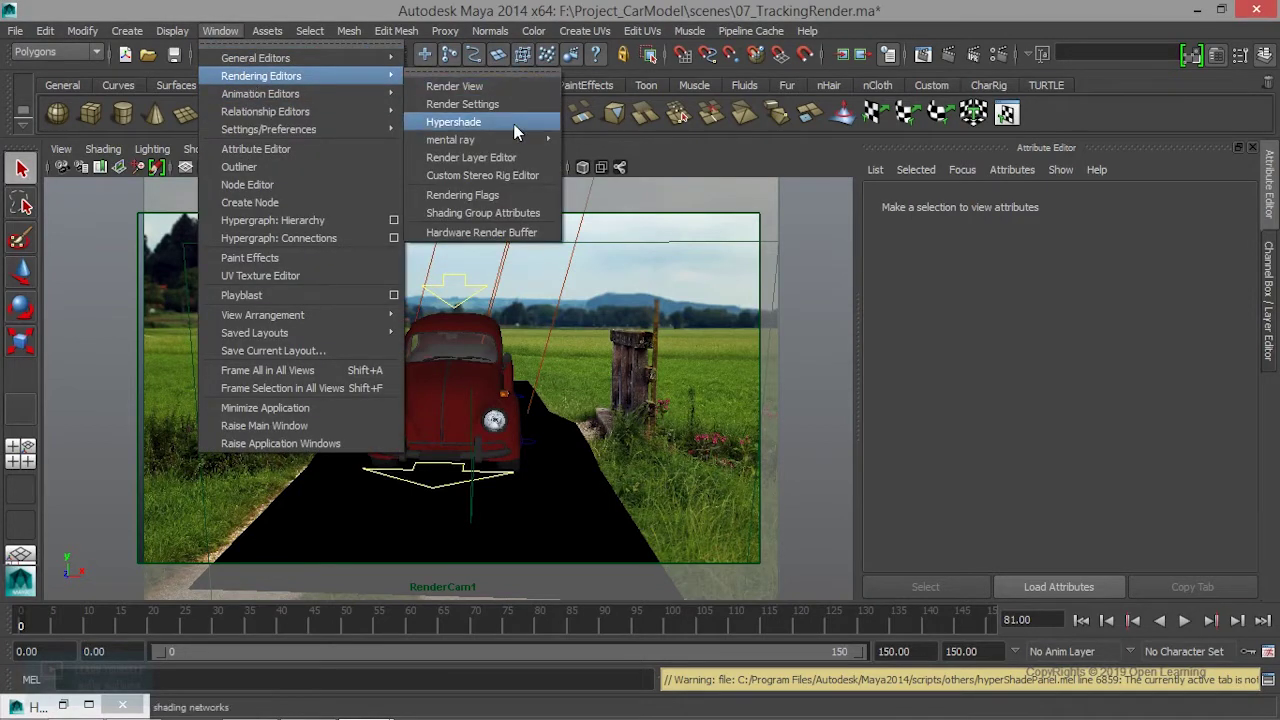
pyautogui.click(499, 124)
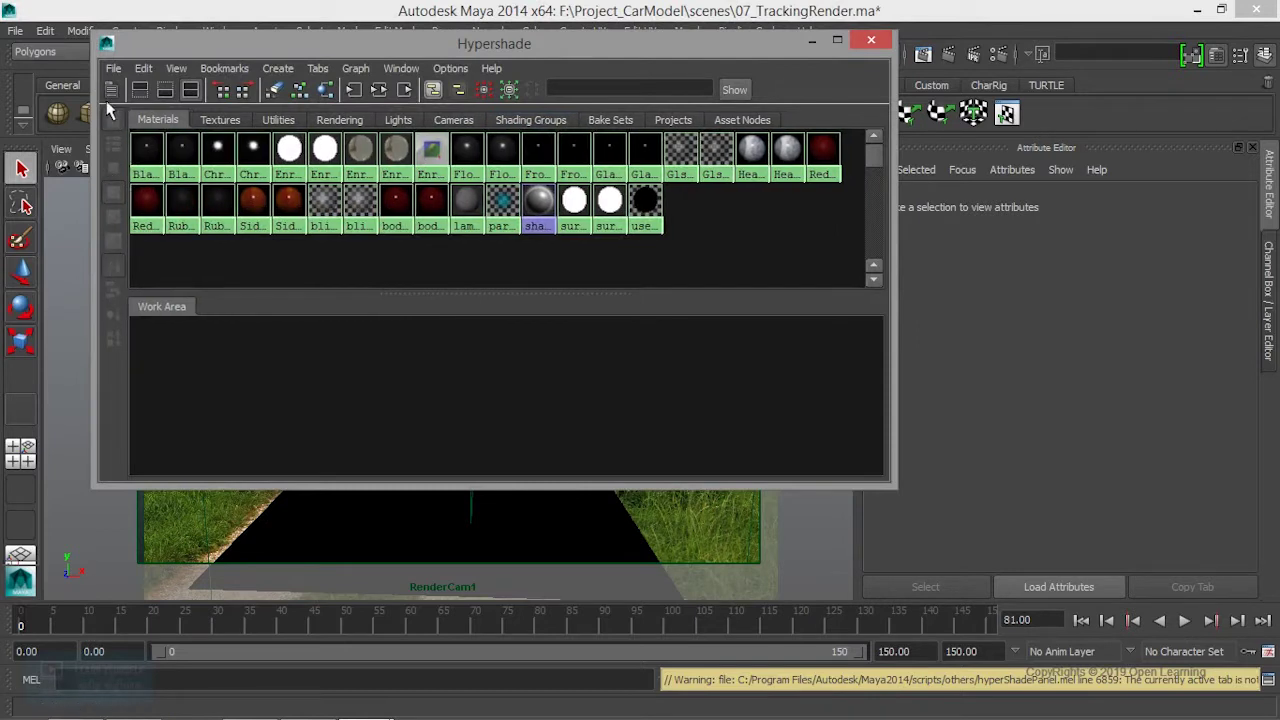
# Step: Expand Hypershade's Create panel and list mental ray Materials in a widened node list
pyautogui.moveTo(106, 252); pyautogui.dragTo(392, 262)
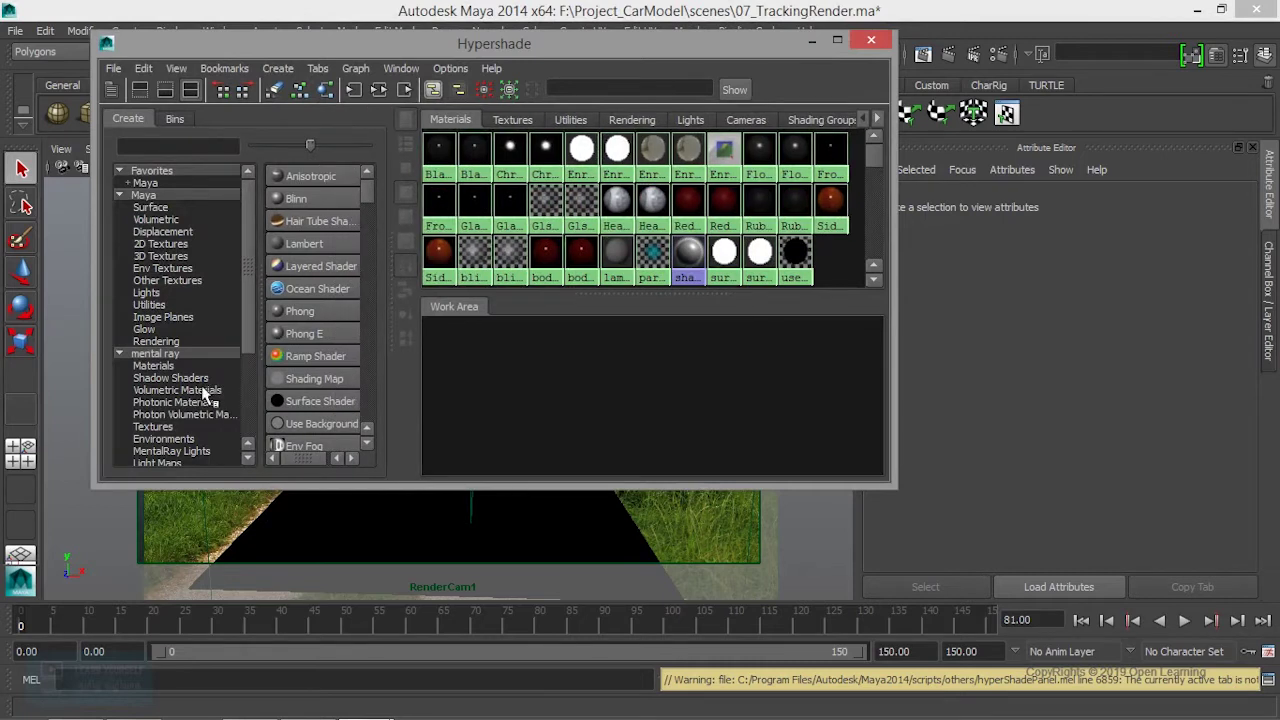
pyautogui.moveTo(366, 188); pyautogui.dragTo(370, 240)
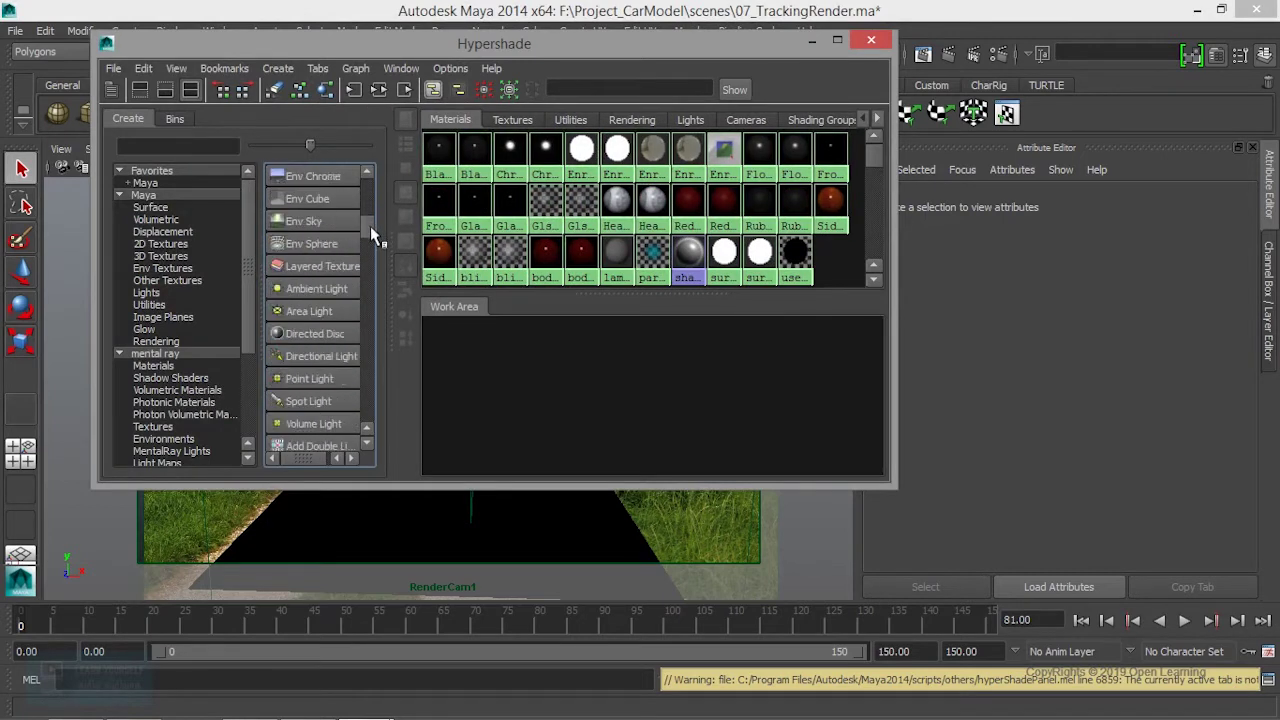
pyautogui.click(153, 365)
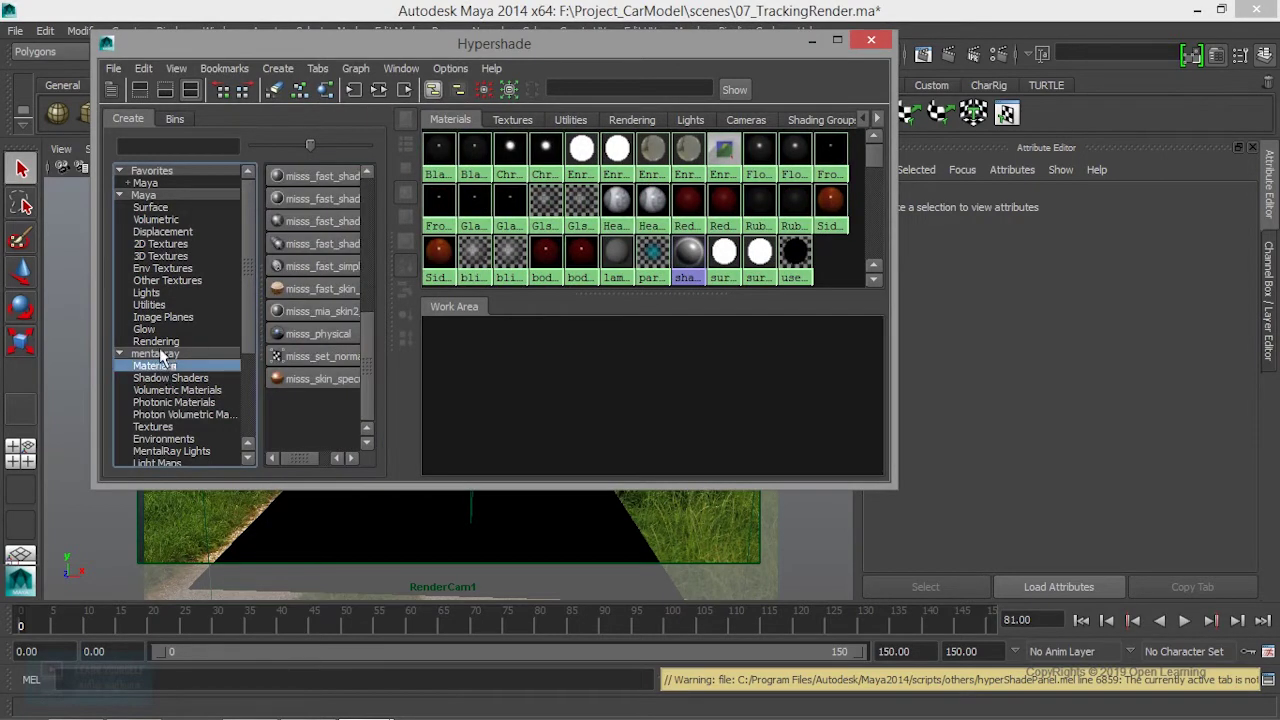
pyautogui.moveTo(392, 286); pyautogui.dragTo(530, 290)
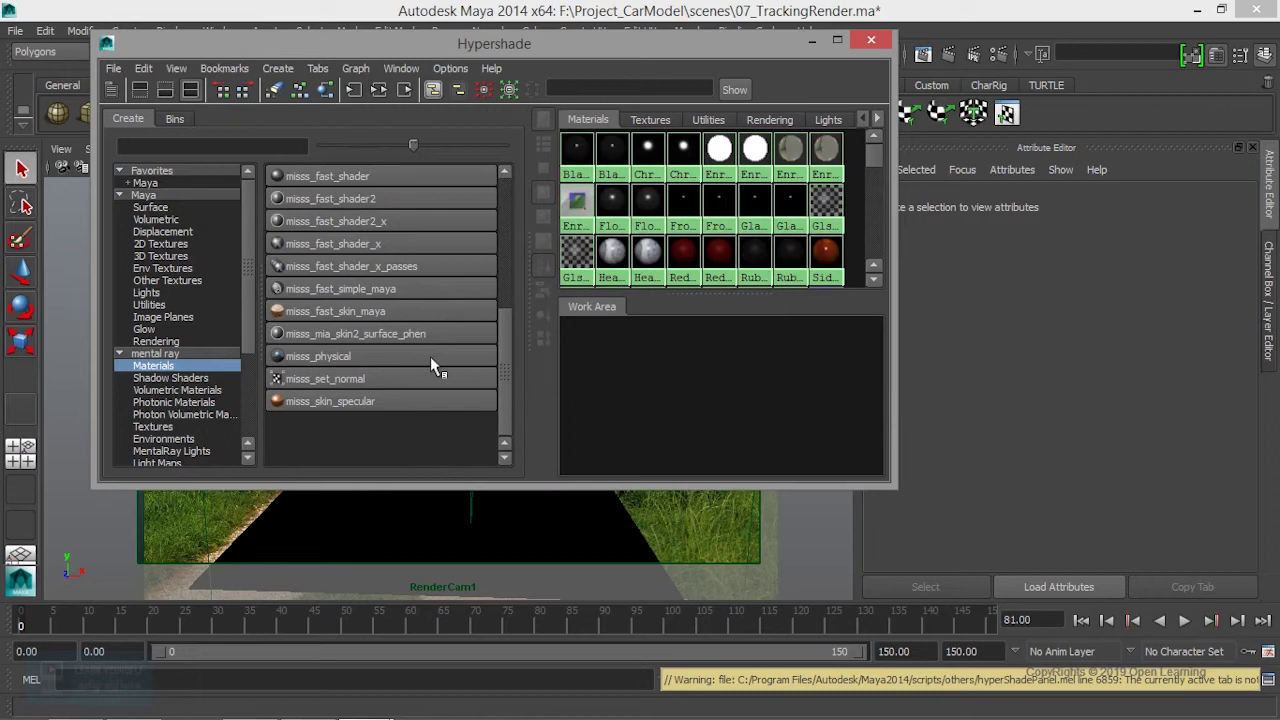
pyautogui.moveTo(501, 333)
pyautogui.mouseDown()
pyautogui.moveTo(507, 373)
pyautogui.moveTo(514, 208)
pyautogui.moveTo(483, 380)
pyautogui.mouseUp()
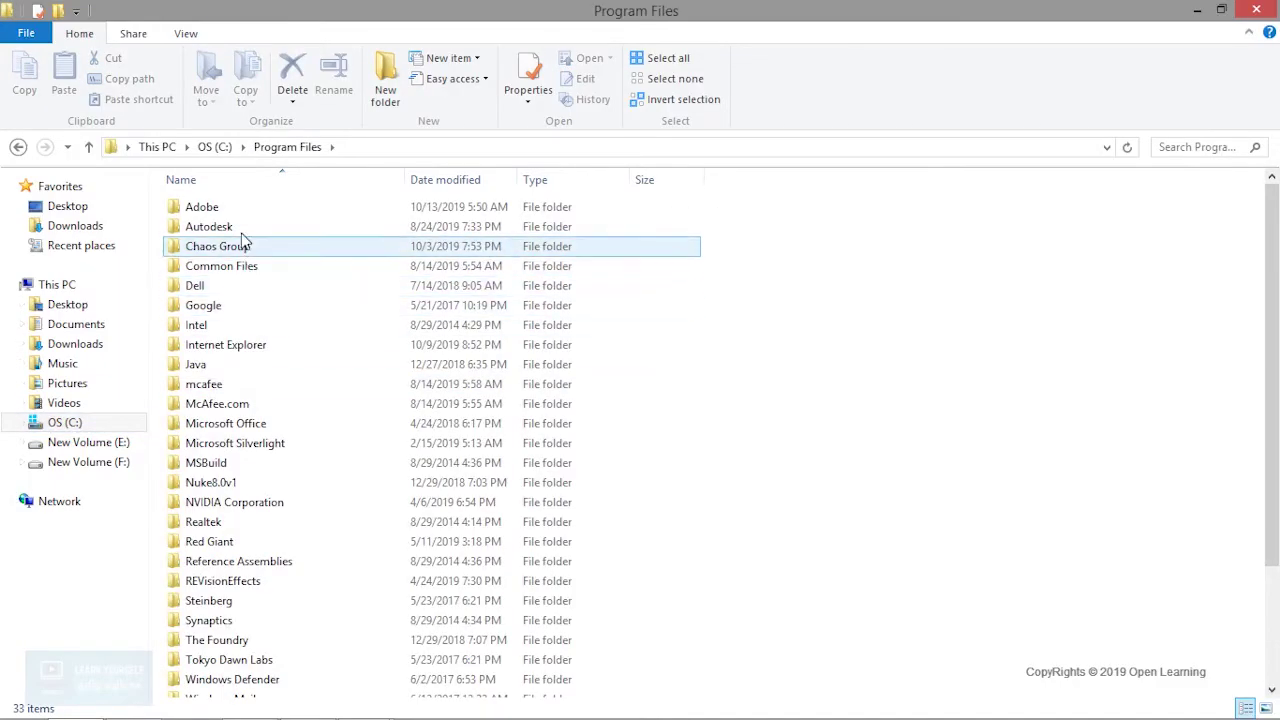
# Step: Browse to C:\Program Files\Autodesk\mentalrayForMaya2014\scripts and open mentalrayCustomNodeClass
pyautogui.doubleClick(241, 229)
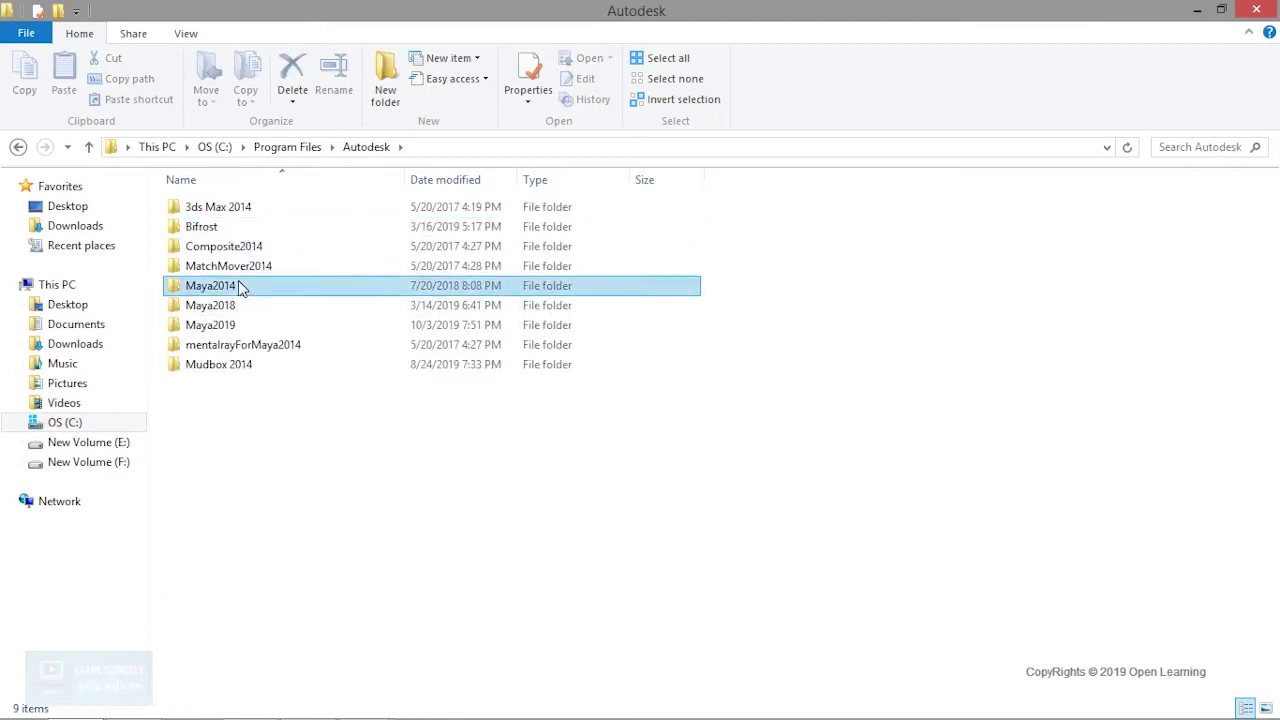
pyautogui.doubleClick(238, 283)
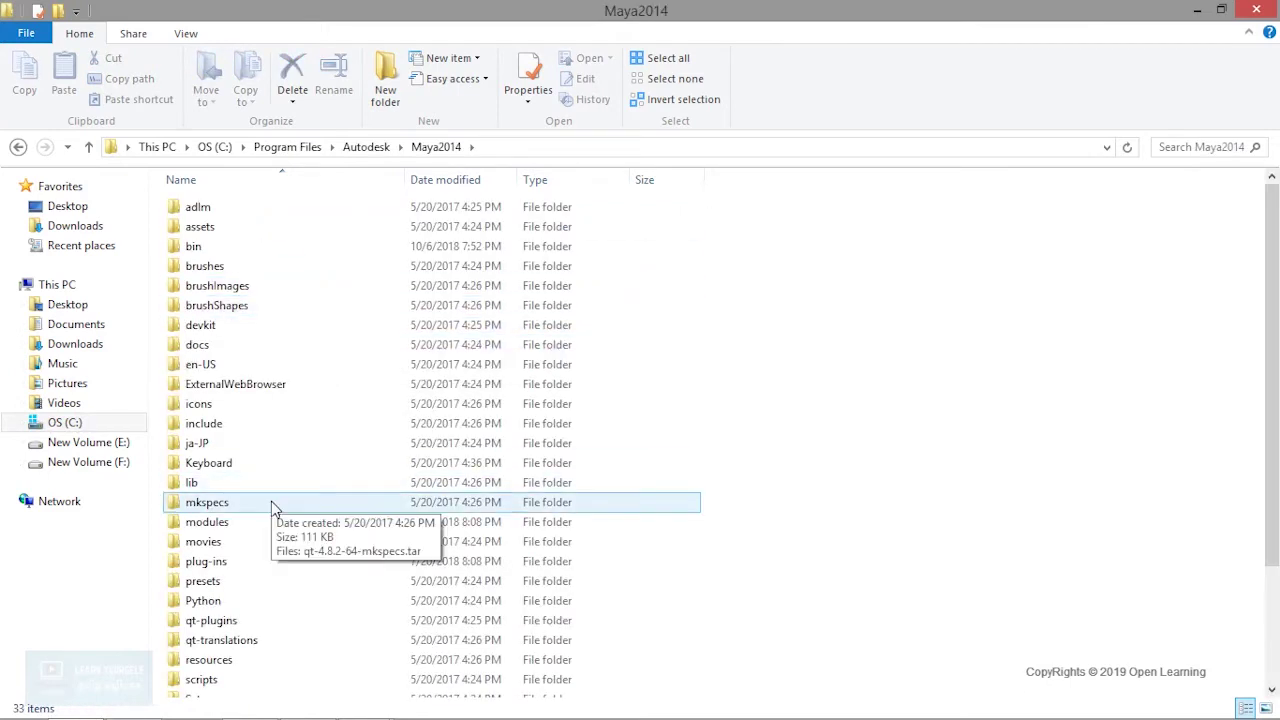
pyautogui.scroll(-3, 271, 501)
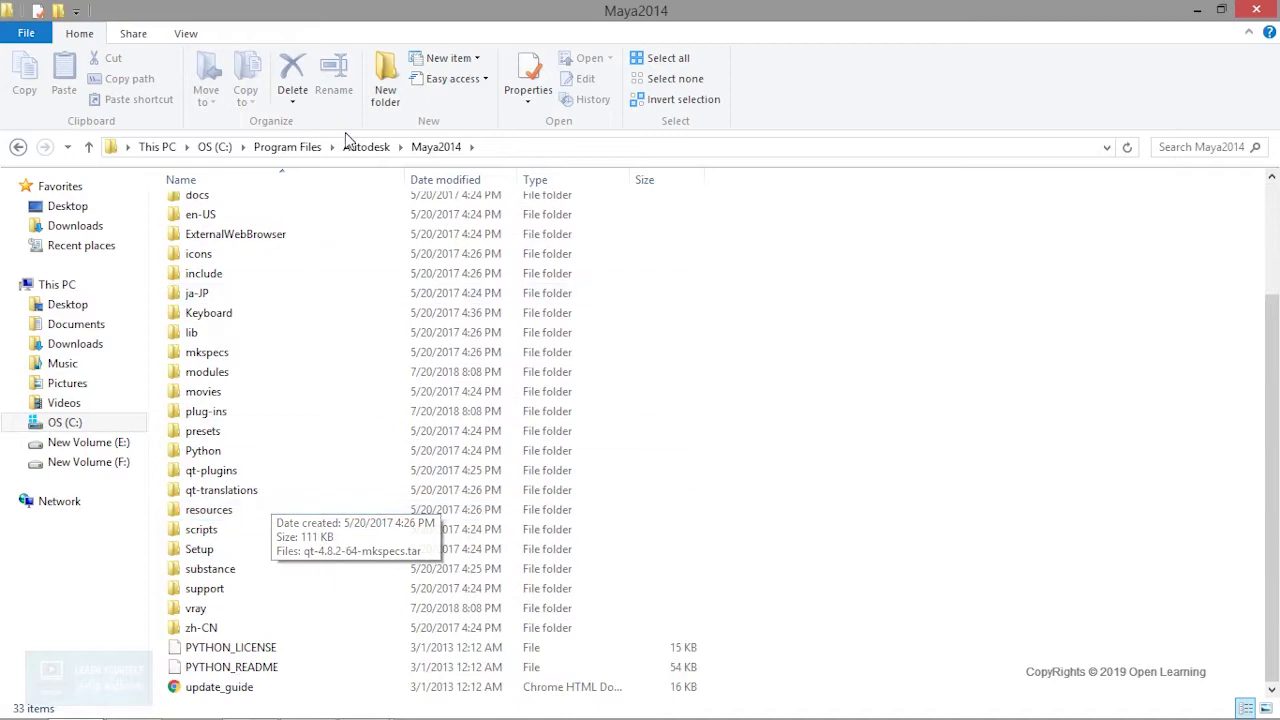
pyautogui.click(371, 150)
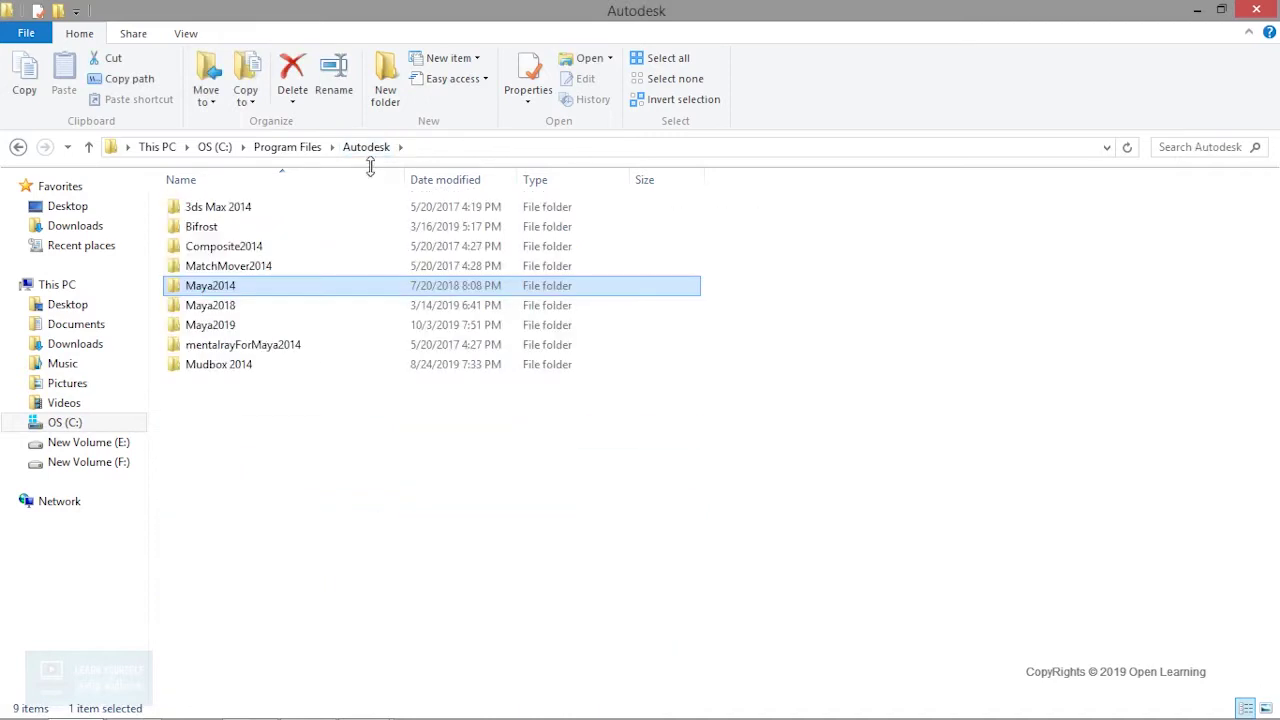
pyautogui.doubleClick(262, 350)
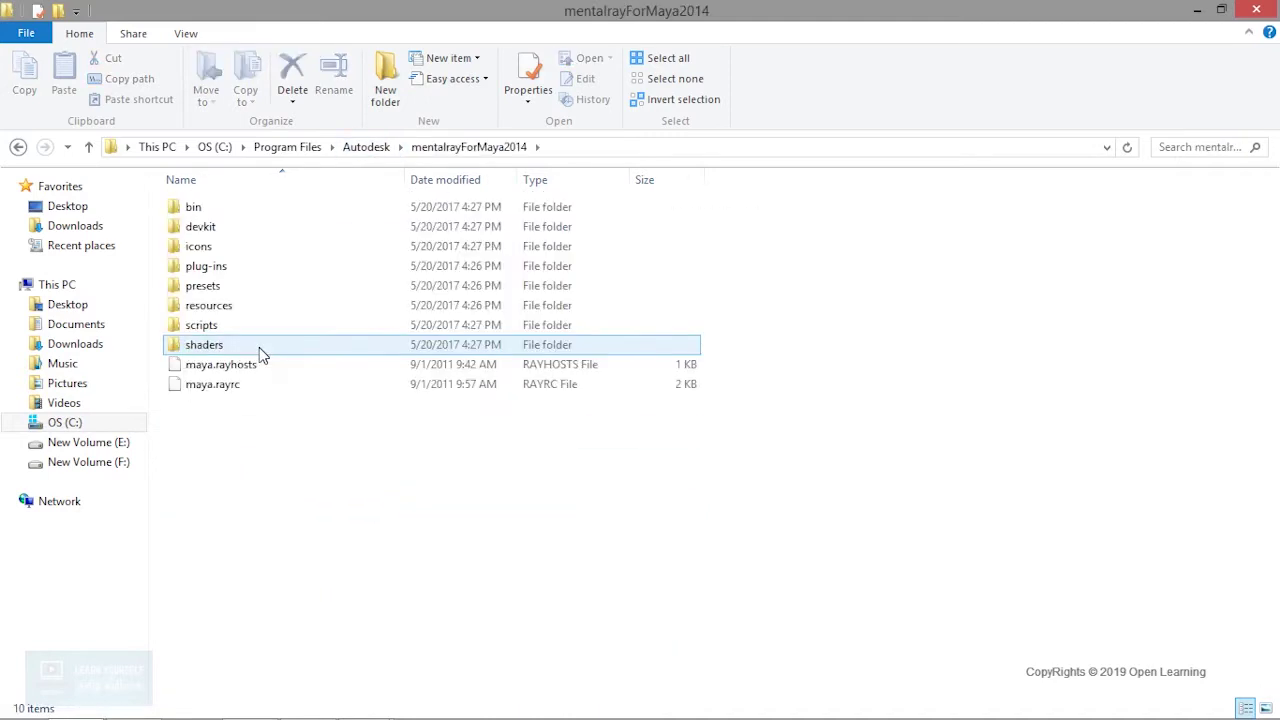
pyautogui.doubleClick(262, 325)
pyautogui.scroll(-2, 310, 525)
pyautogui.scroll(-2, 310, 525)
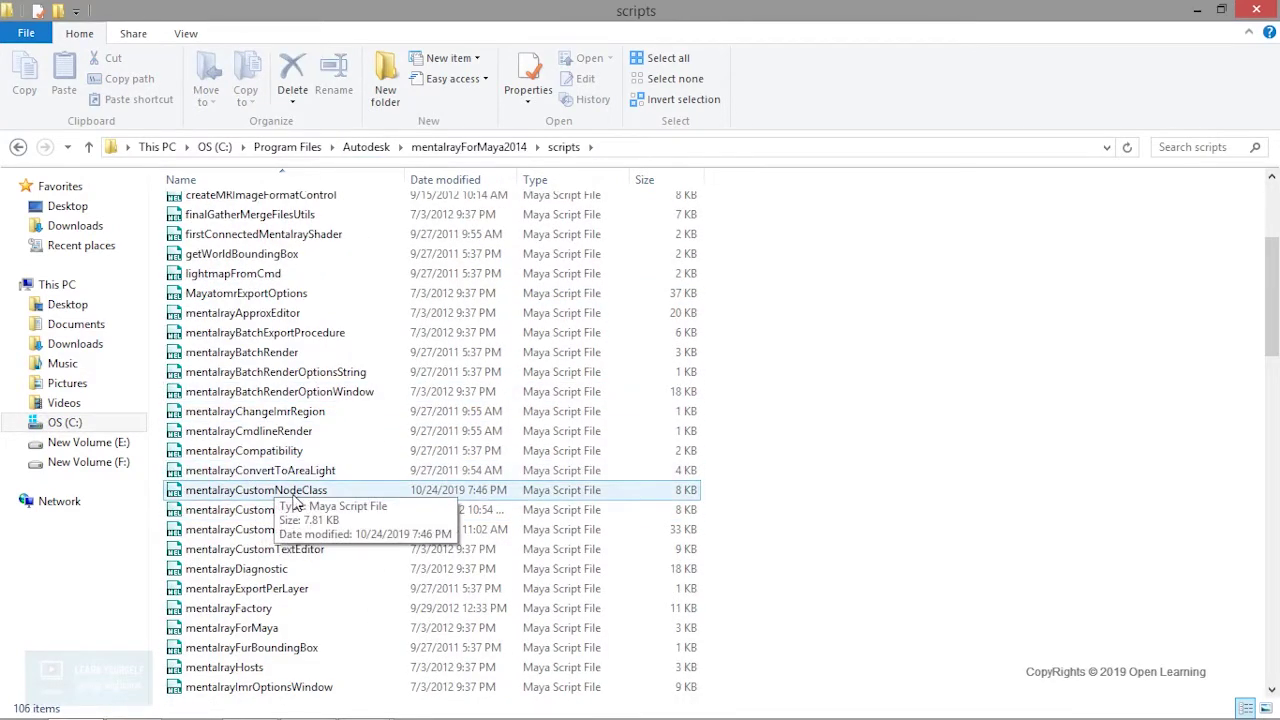
pyautogui.doubleClick(320, 495)
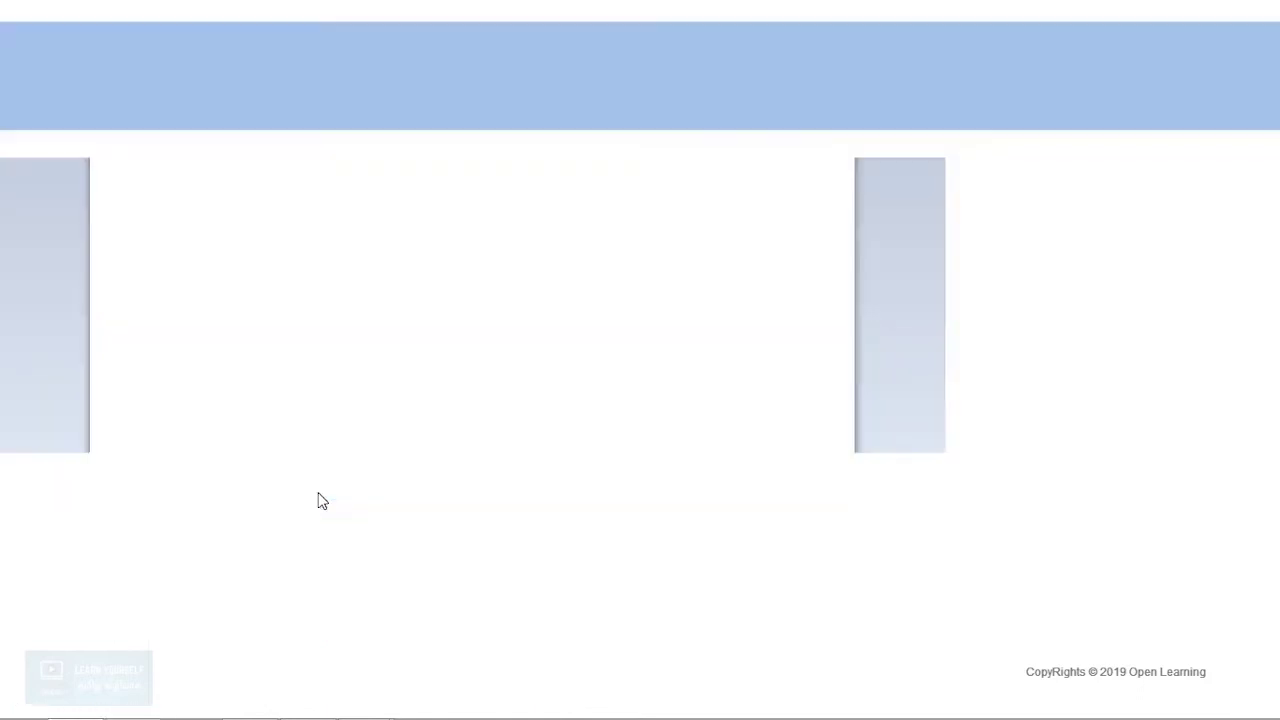
# Step: Change '$enableMIPShaders == 0' to 1 and save the script when closing WordPad
pyautogui.scroll(-4, 320, 500)
pyautogui.scroll(-8, 320, 500)
pyautogui.scroll(-8, 320, 500)
pyautogui.scroll(-8, 320, 500)
pyautogui.scroll(-4, 320, 500)
pyautogui.scroll(-9, 320, 500)
pyautogui.scroll(-9, 320, 500)
pyautogui.scroll(-7, 320, 500)
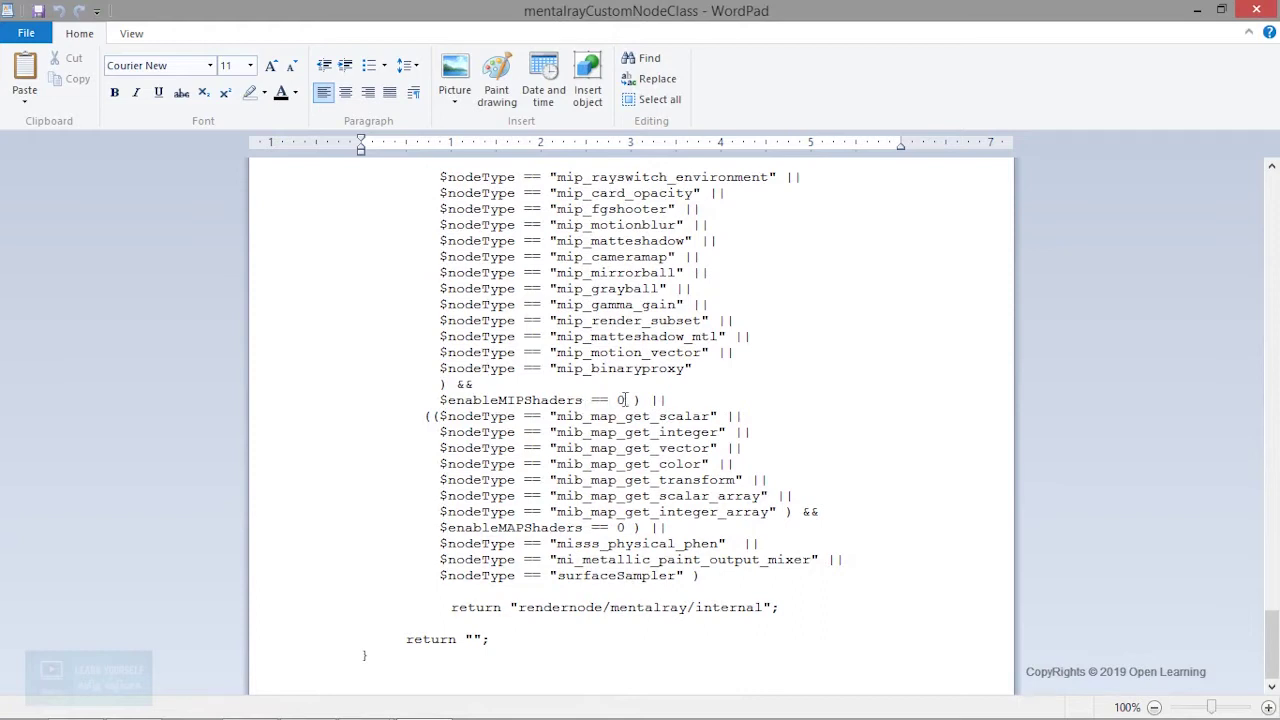
pyautogui.moveTo(616, 400); pyautogui.dragTo(629, 400)
pyautogui.write('1')
pyautogui.click(1256, 10)
pyautogui.click(598, 381)
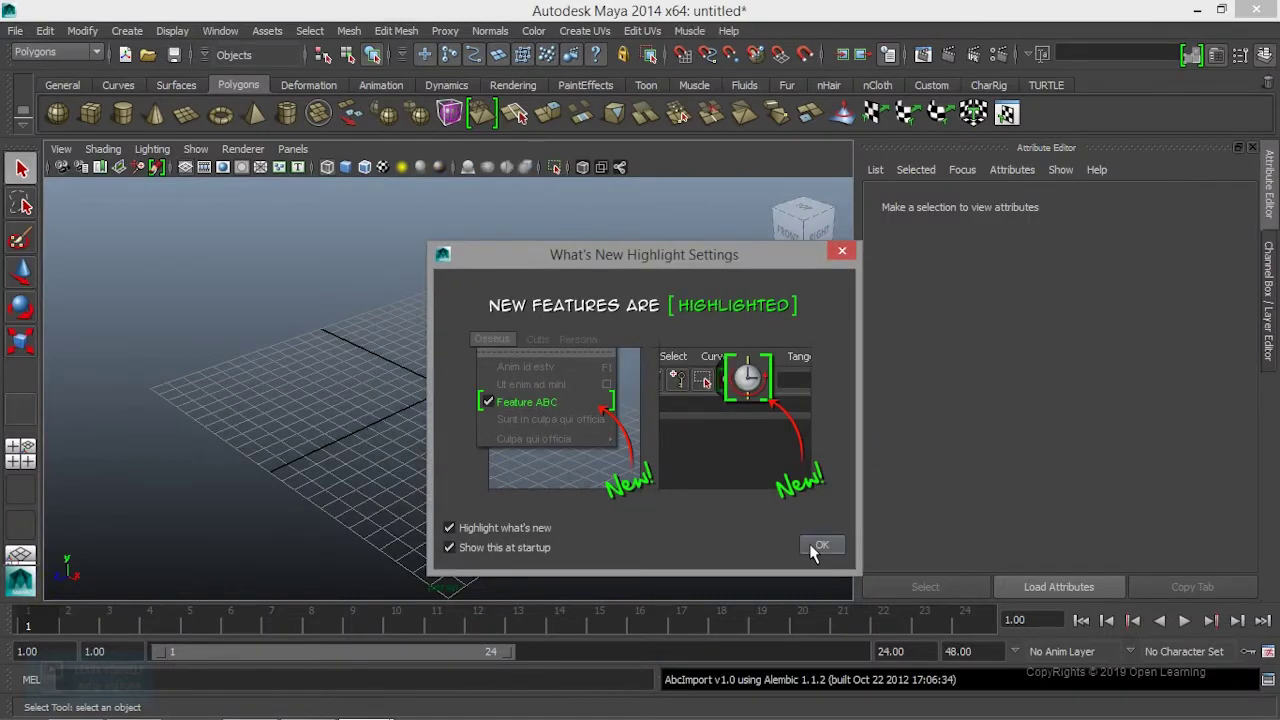
# Step: Dismiss What's New Highlight Settings and reopen 07_TrackingRender.ma from Recent Files without saving
pyautogui.click(818, 546)
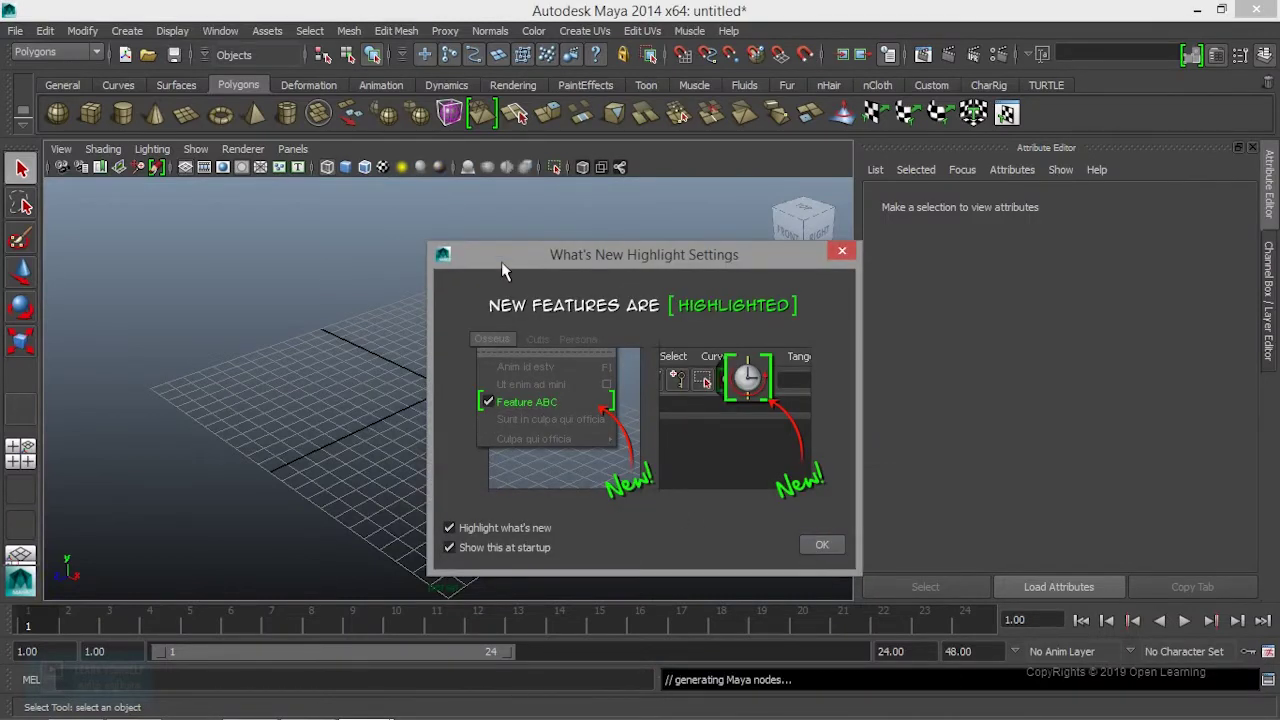
pyautogui.click(16, 31)
pyautogui.click(250, 449)
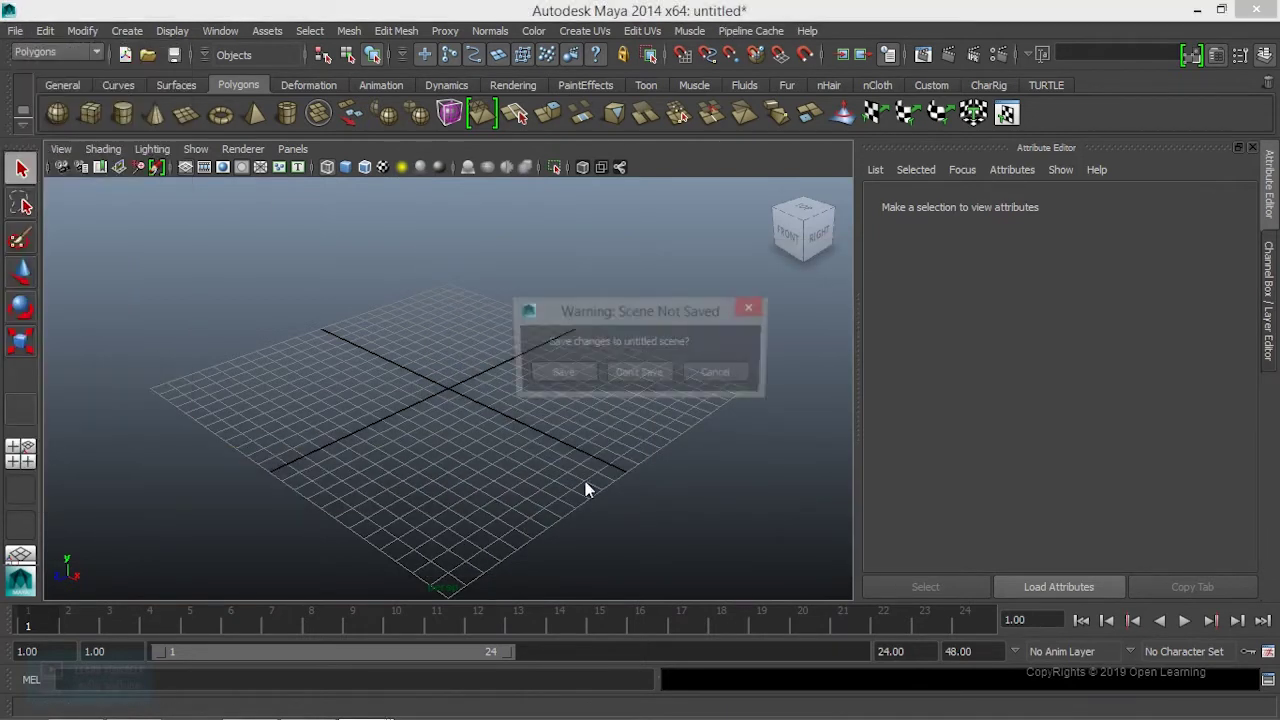
pyautogui.click(658, 377)
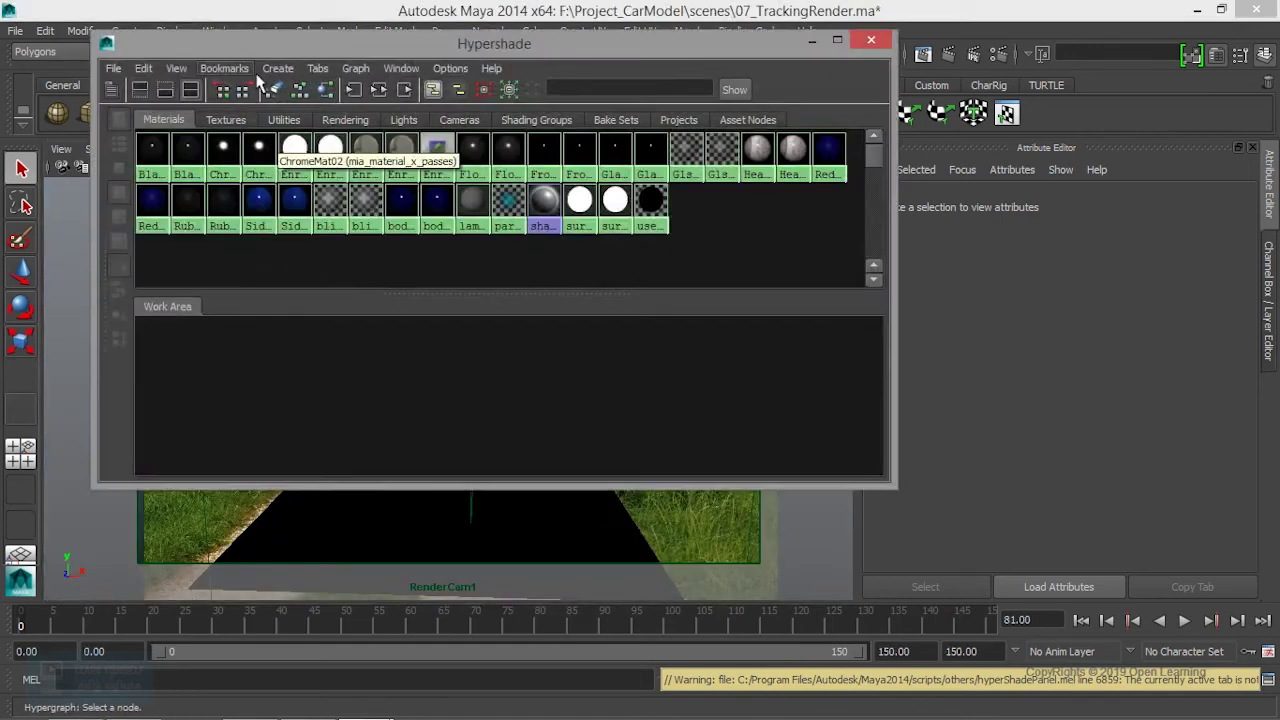
# Step: Show Hypershade's mental ray Materials and scroll through the creatable node list
pyautogui.moveTo(104, 254); pyautogui.dragTo(428, 268)
pyautogui.click(172, 366)
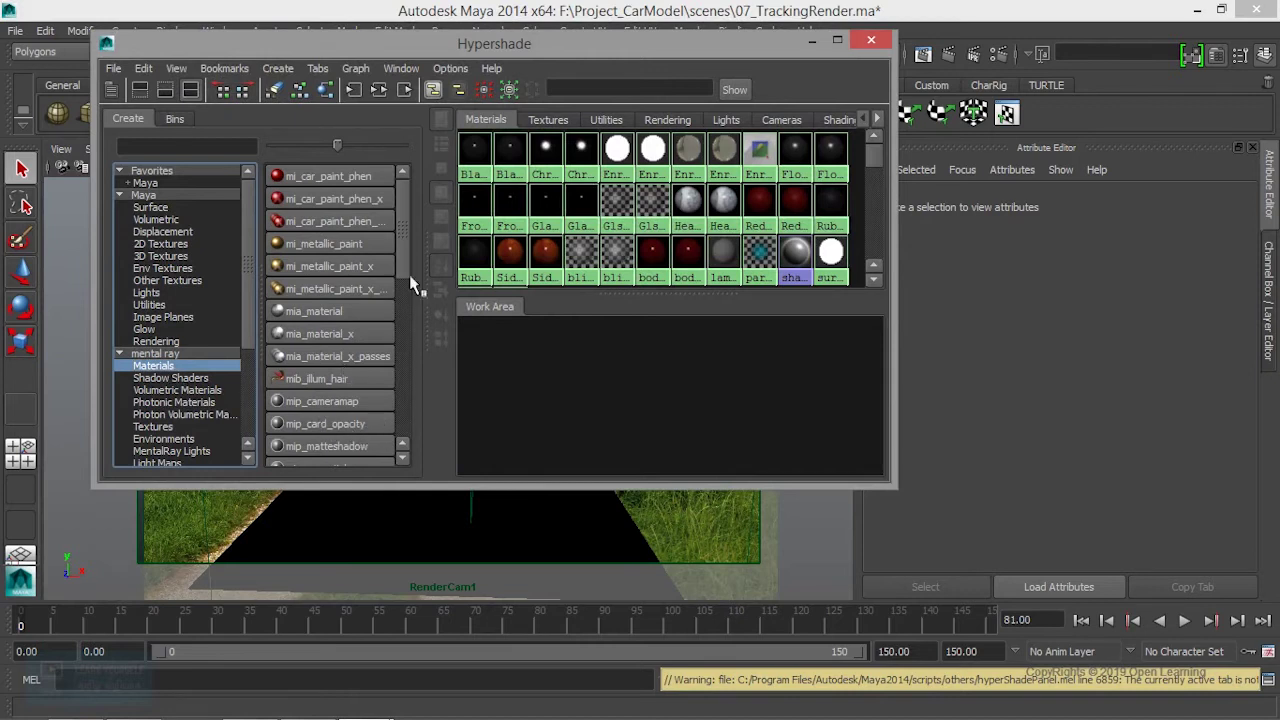
pyautogui.scroll(-2, 401, 260)
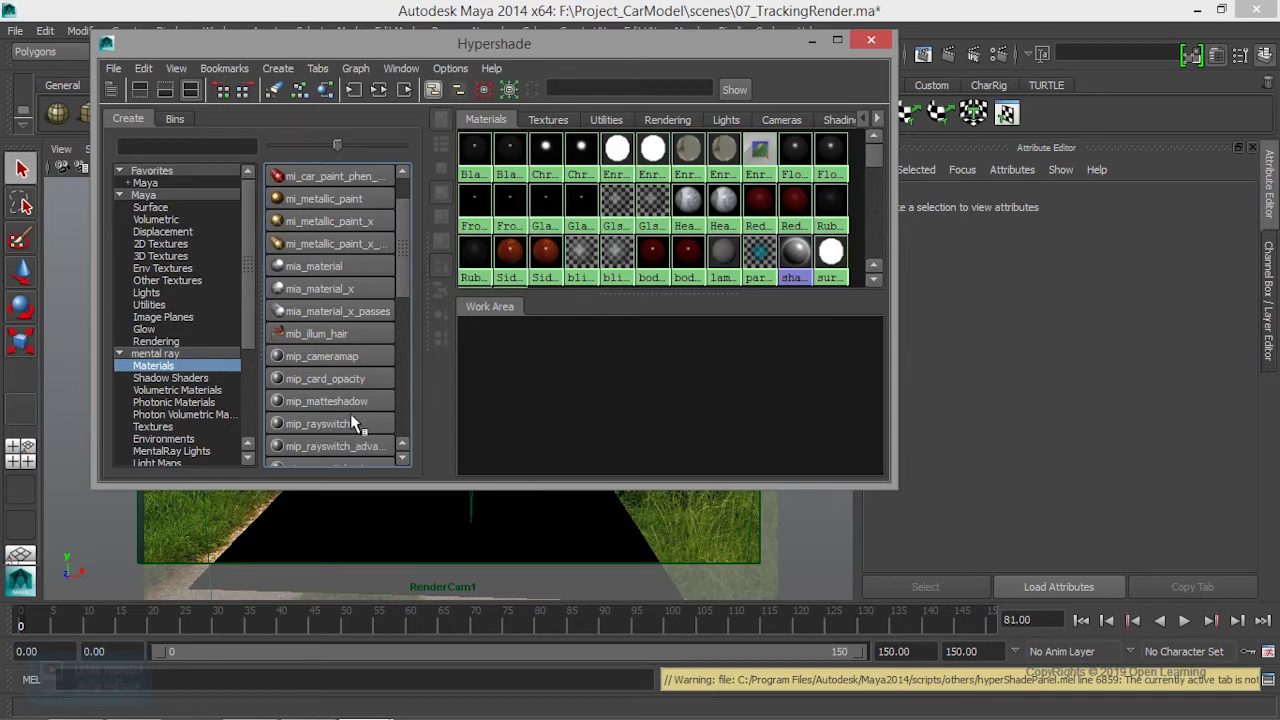
pyautogui.scroll(-2, 406, 283)
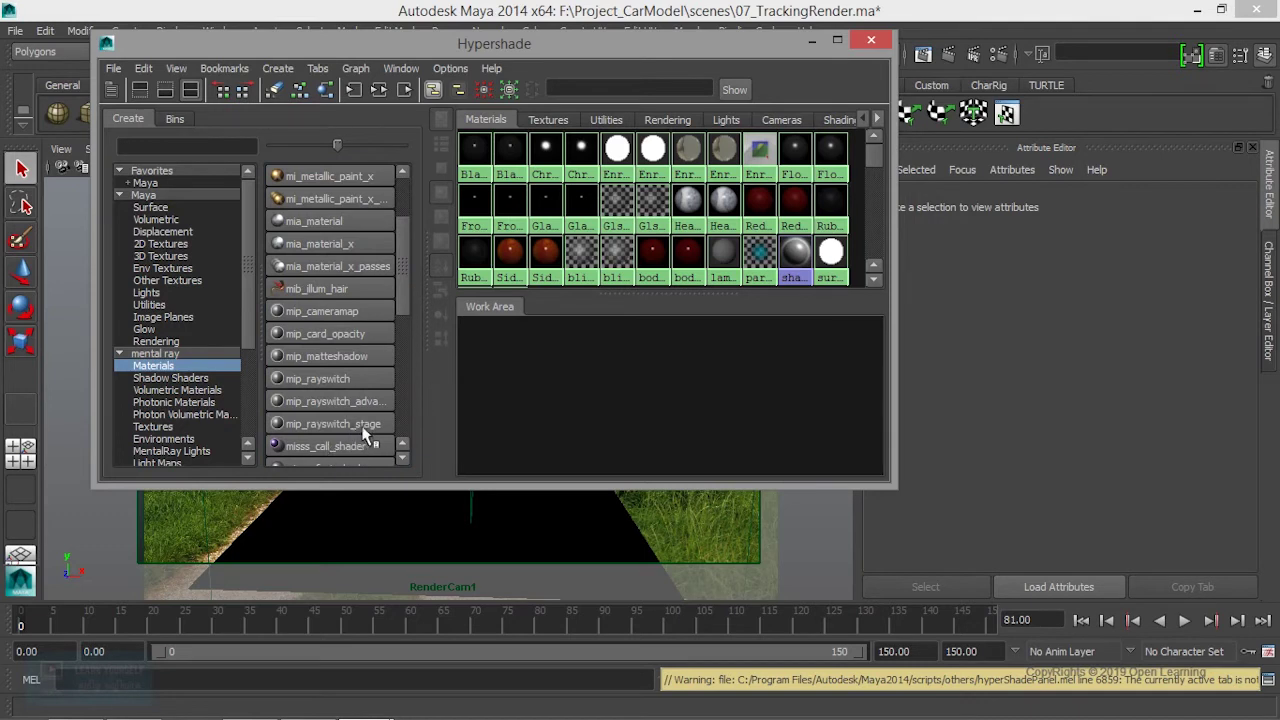
pyautogui.scroll(-2, 407, 300)
pyautogui.scroll(-3, 410, 320)
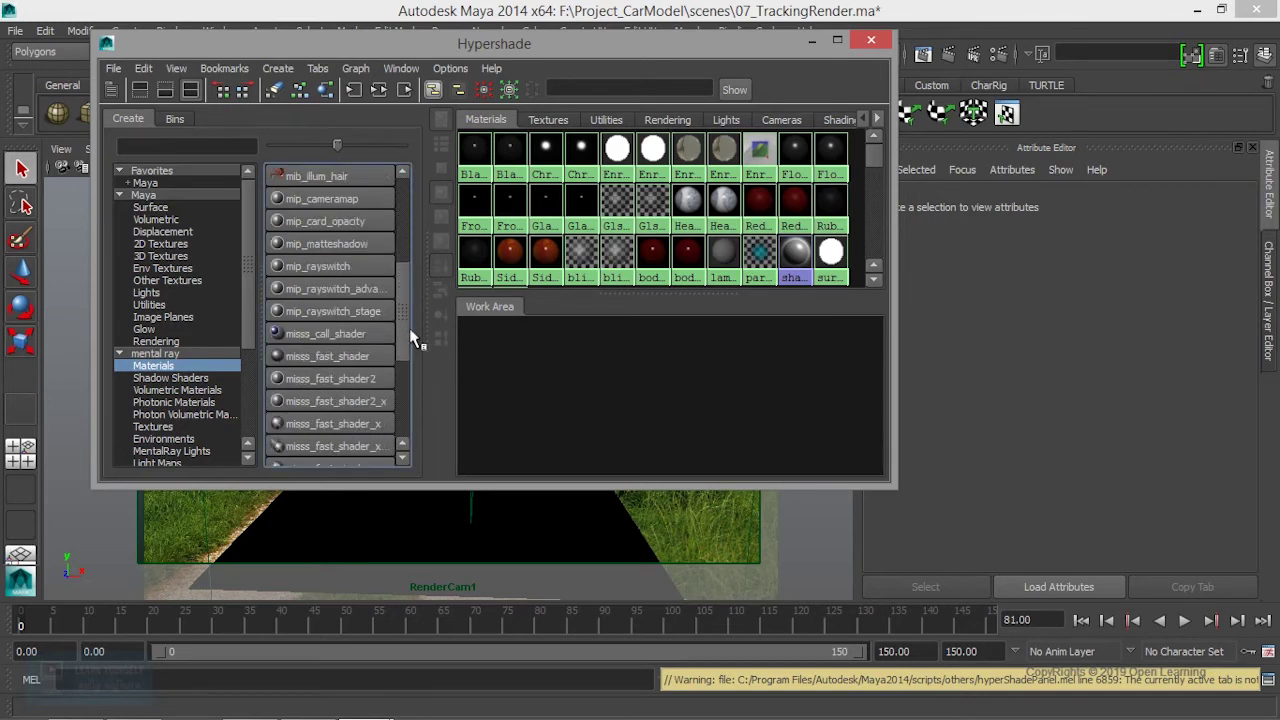
pyautogui.scroll(-2, 403, 300)
pyautogui.scroll(2, 401, 281)
# Step: Widen the list to reveal mip_matteshadow and mip_rayswitch, then move Hypershade aside
pyautogui.moveTo(428, 294); pyautogui.dragTo(558, 295)
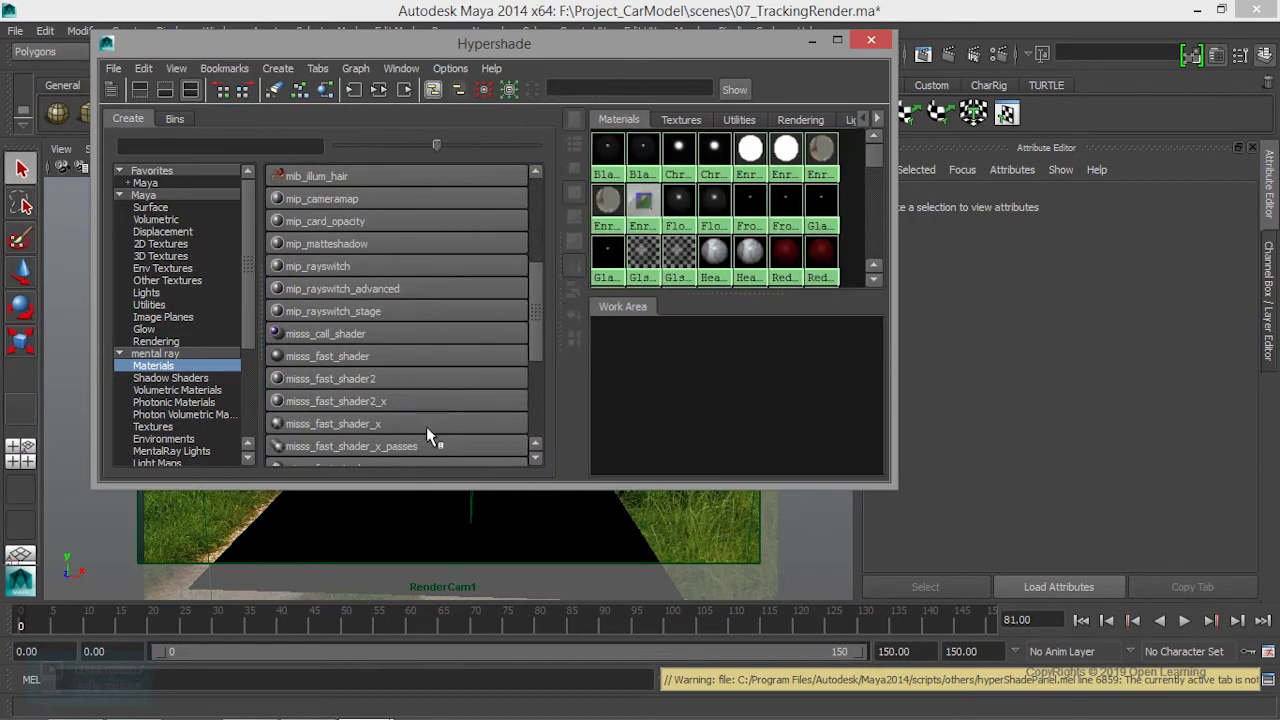
pyautogui.scroll(-4, 543, 334)
pyautogui.moveTo(540, 362)
pyautogui.mouseDown()
pyautogui.moveTo(537, 251)
pyautogui.moveTo(557, 345)
pyautogui.mouseUp()
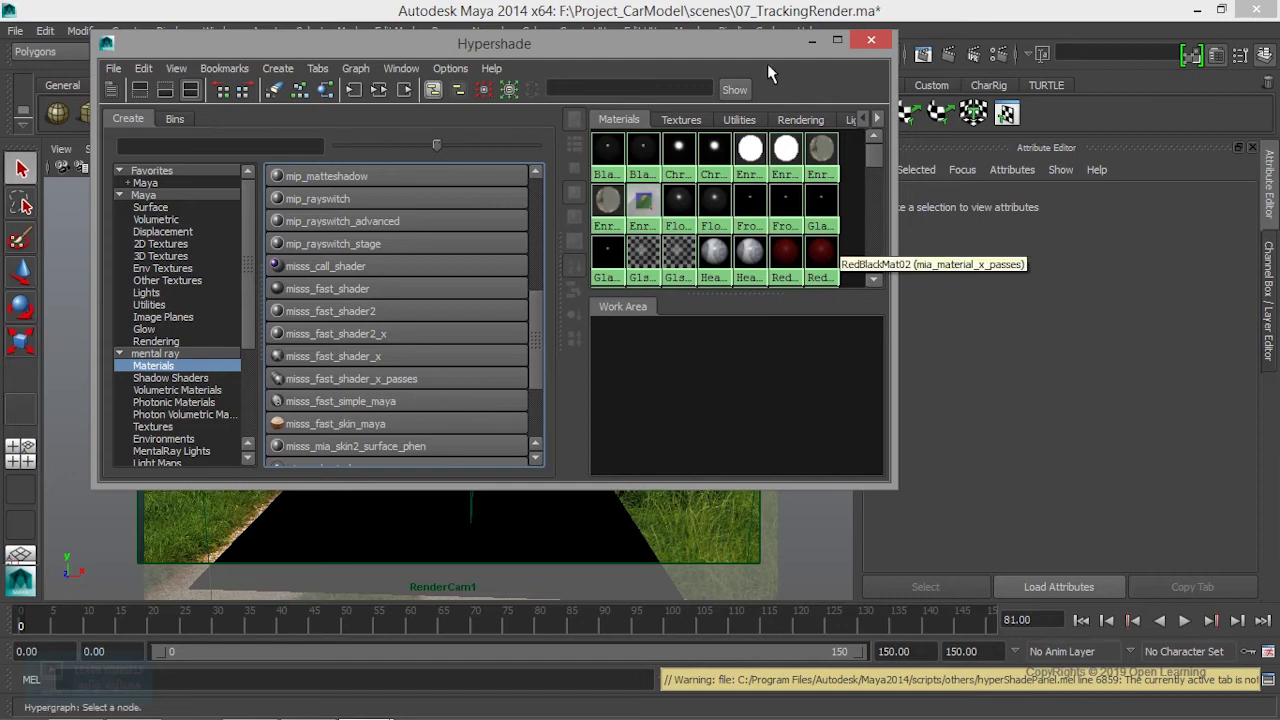
pyautogui.moveTo(740, 51); pyautogui.dragTo(1018, 267)
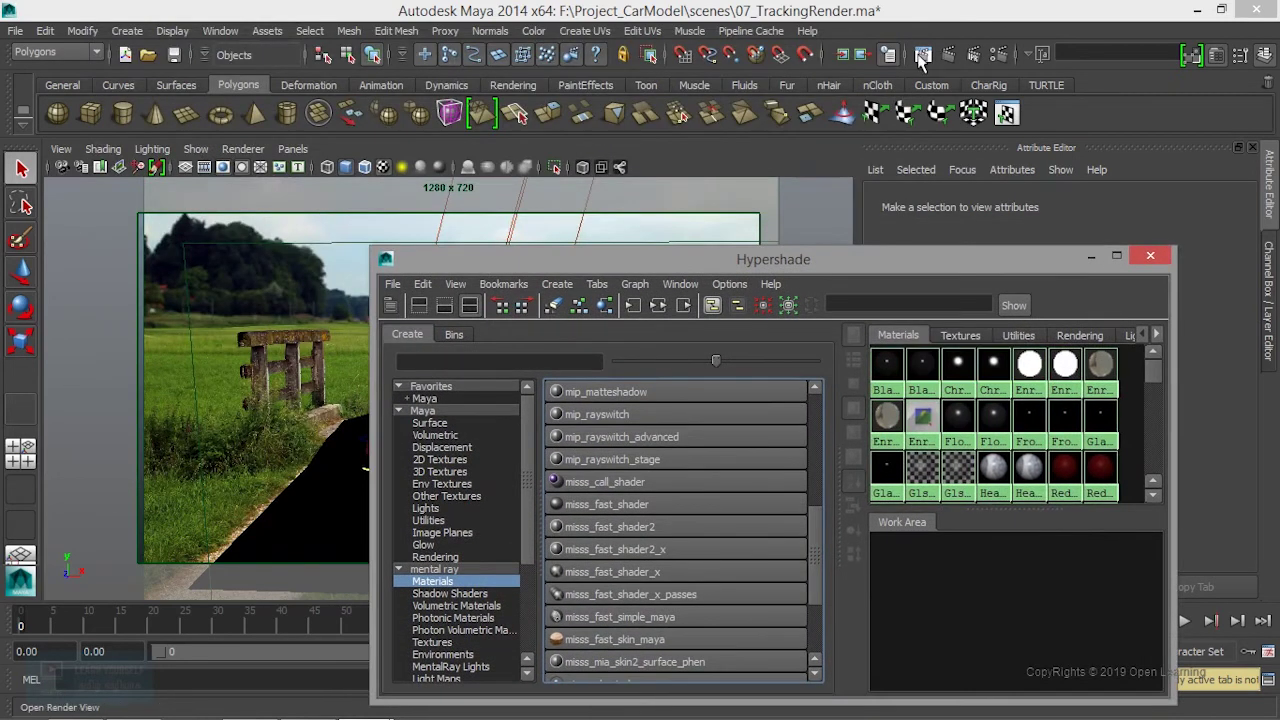
# Step: Render frame 81 from RenderCam1 in Render View, keep the image, and minimize the window
pyautogui.click(947, 55)
pyautogui.click(97, 65)
pyautogui.moveTo(116, 167)
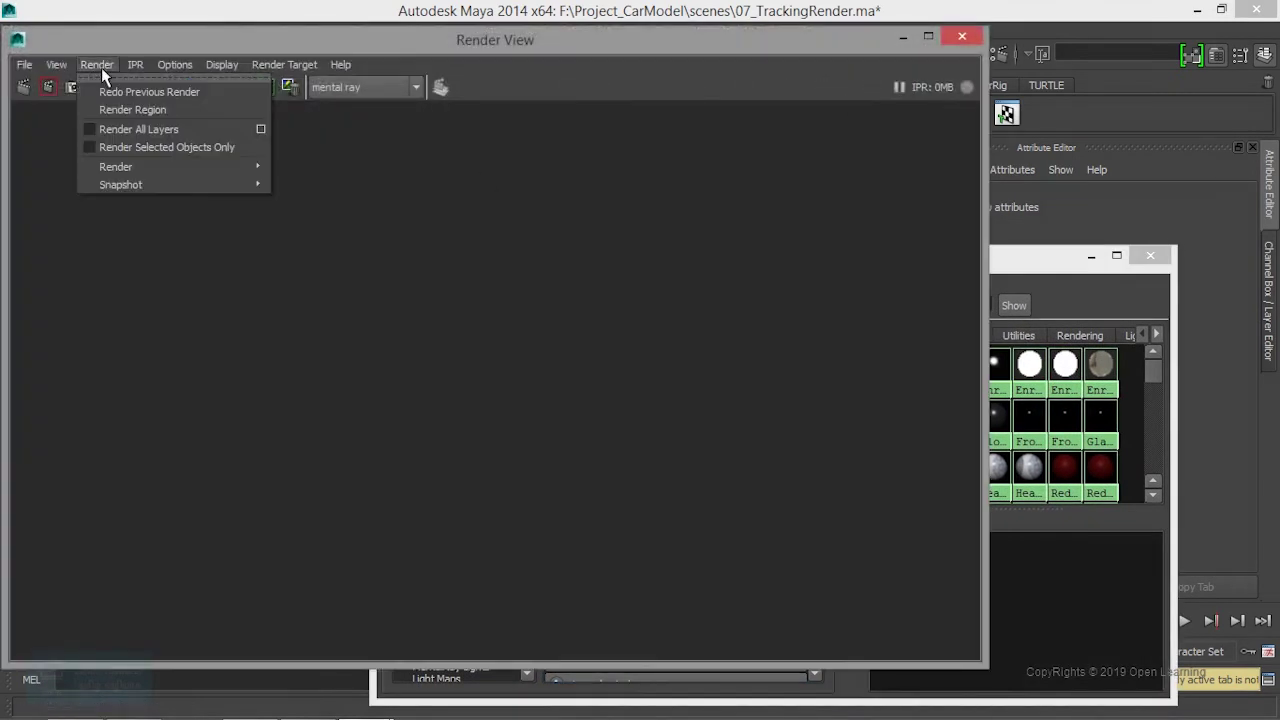
pyautogui.click(322, 197)
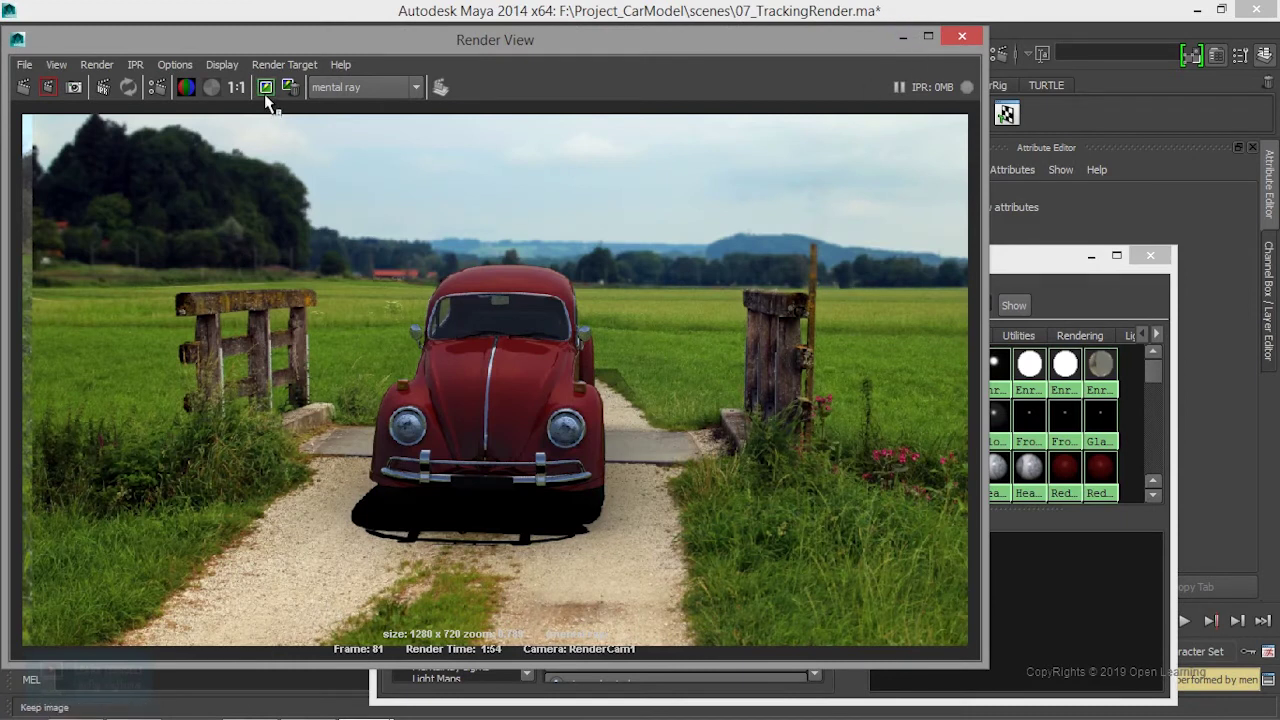
pyautogui.click(266, 87)
pyautogui.click(901, 38)
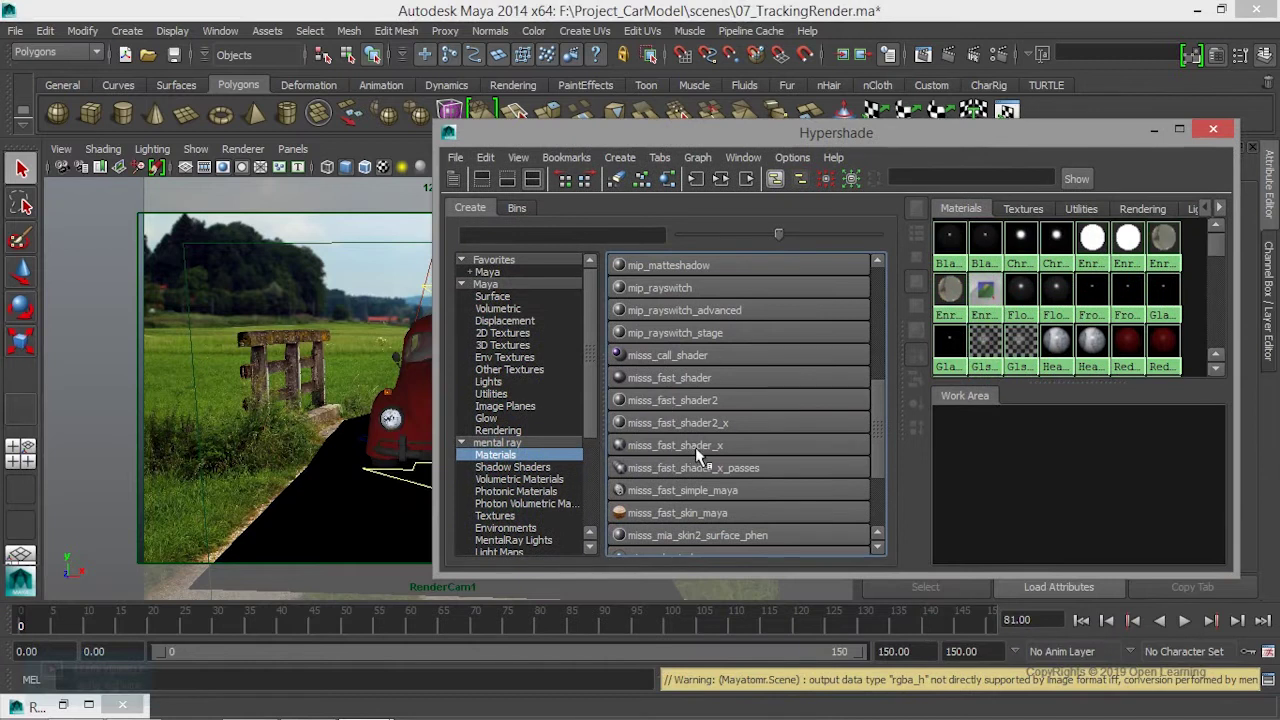
# Step: Create mip_matteshadow1 from the mental ray Materials list, then minimize Hypershade
pyautogui.moveTo(815, 144); pyautogui.dragTo(448, 102)
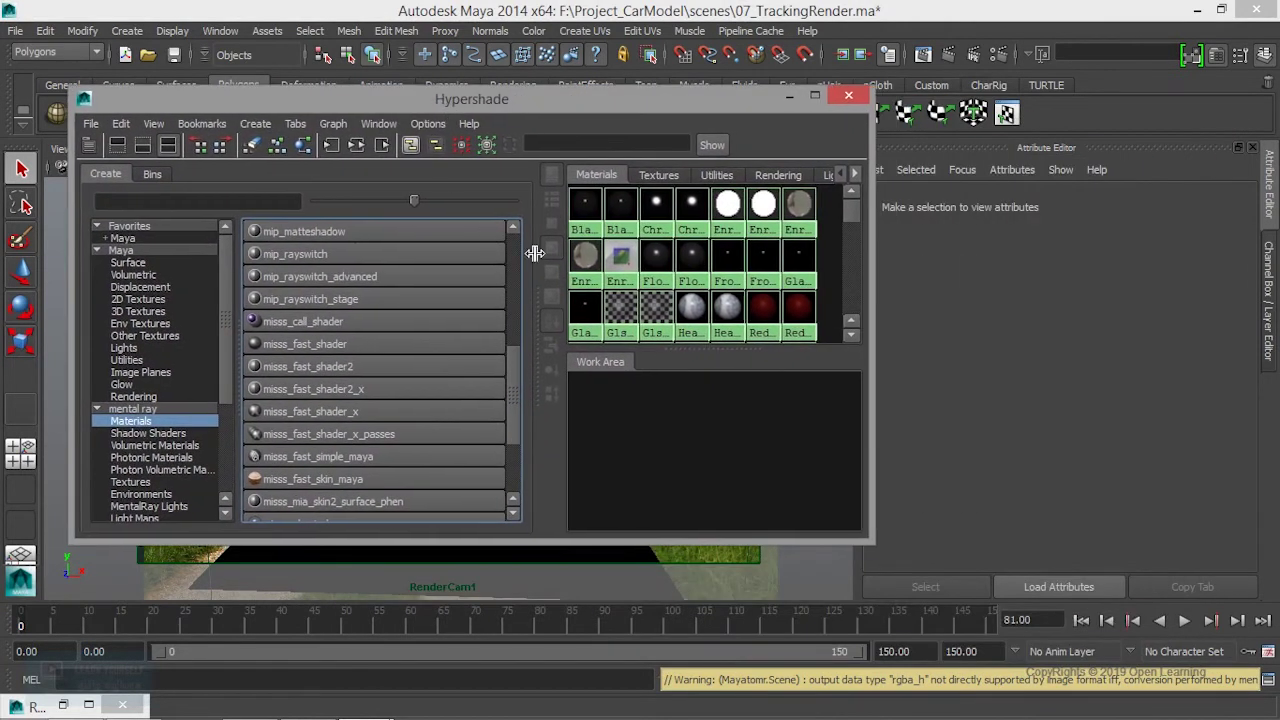
pyautogui.scroll(2, 355, 462)
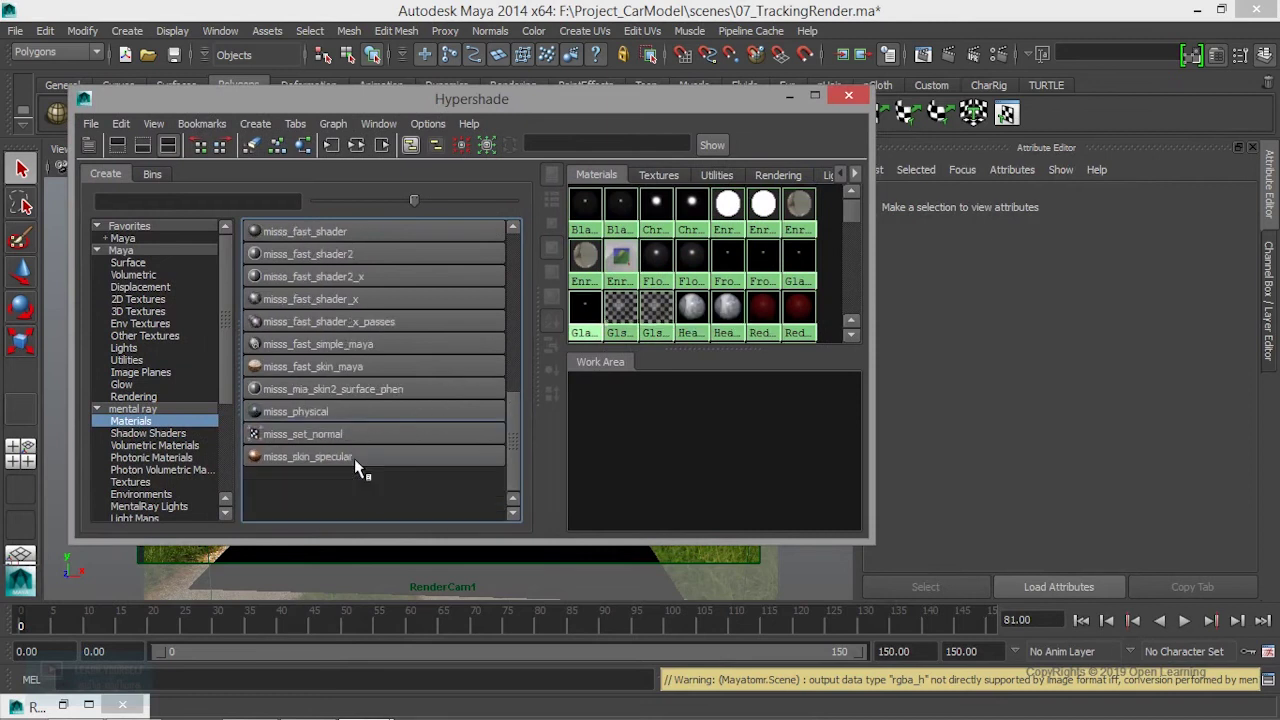
pyautogui.scroll(2, 355, 462)
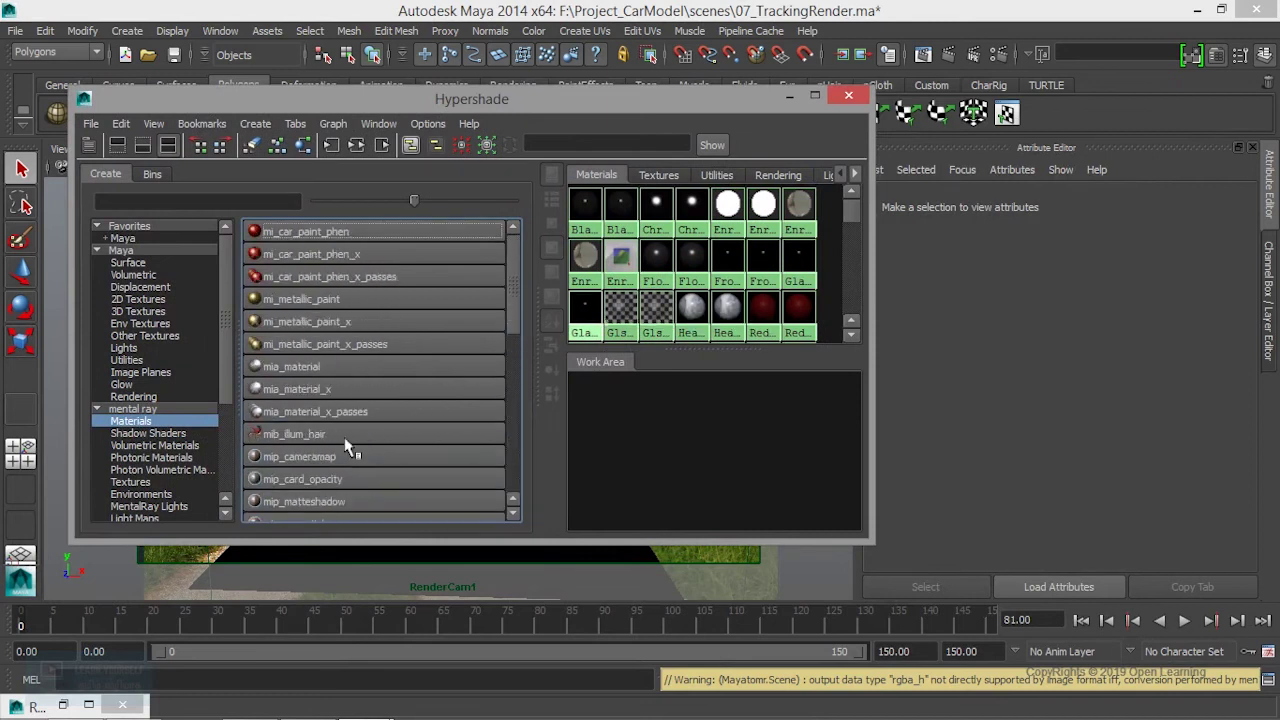
pyautogui.scroll(-1, 337, 452)
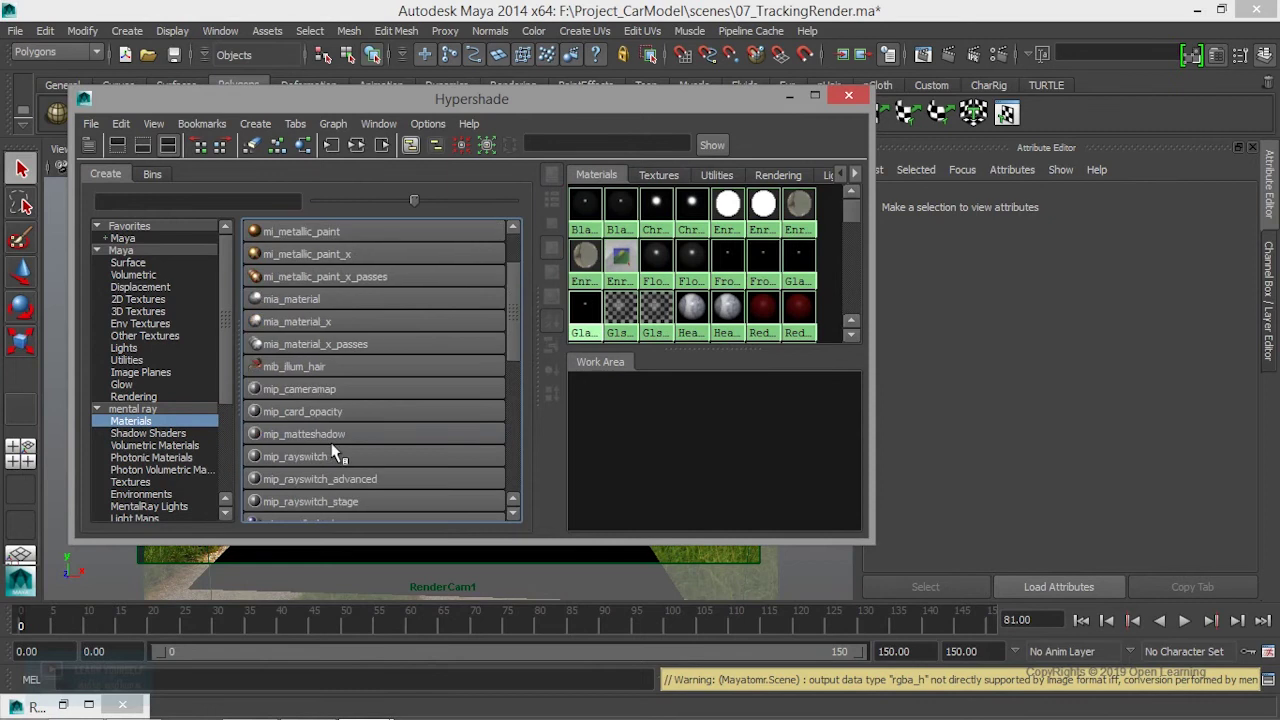
pyautogui.click(336, 434)
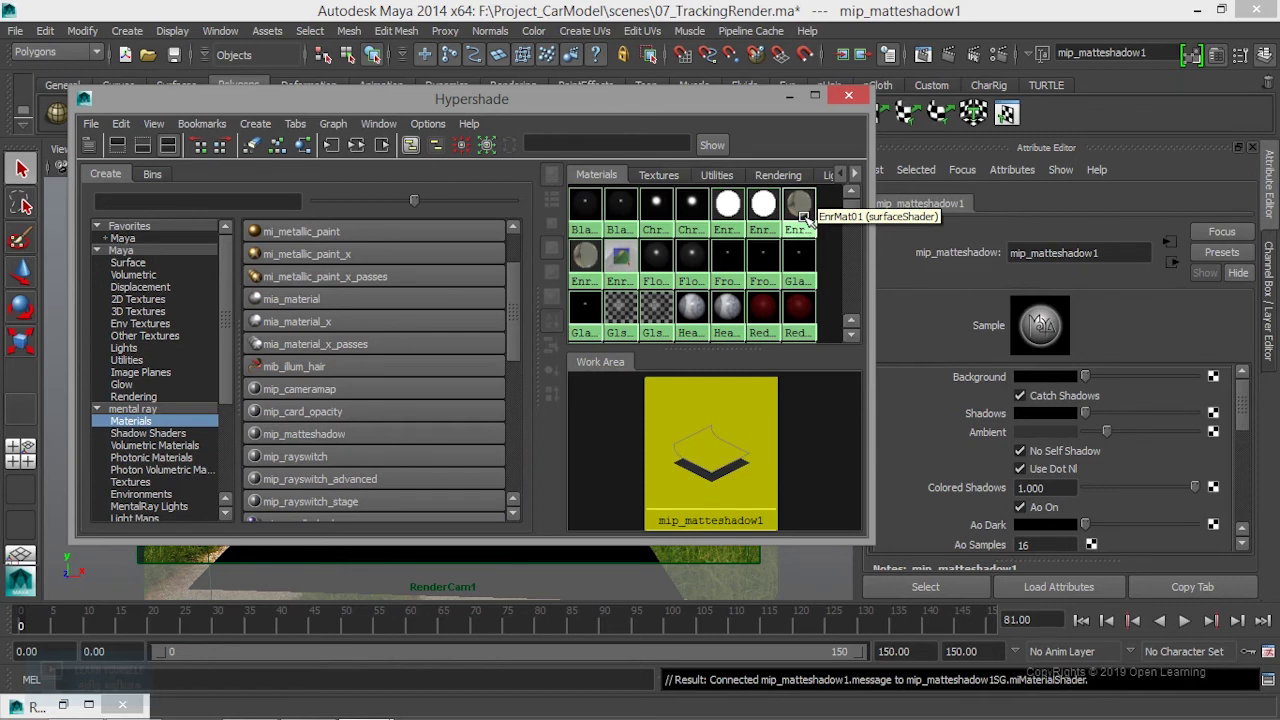
pyautogui.click(789, 96)
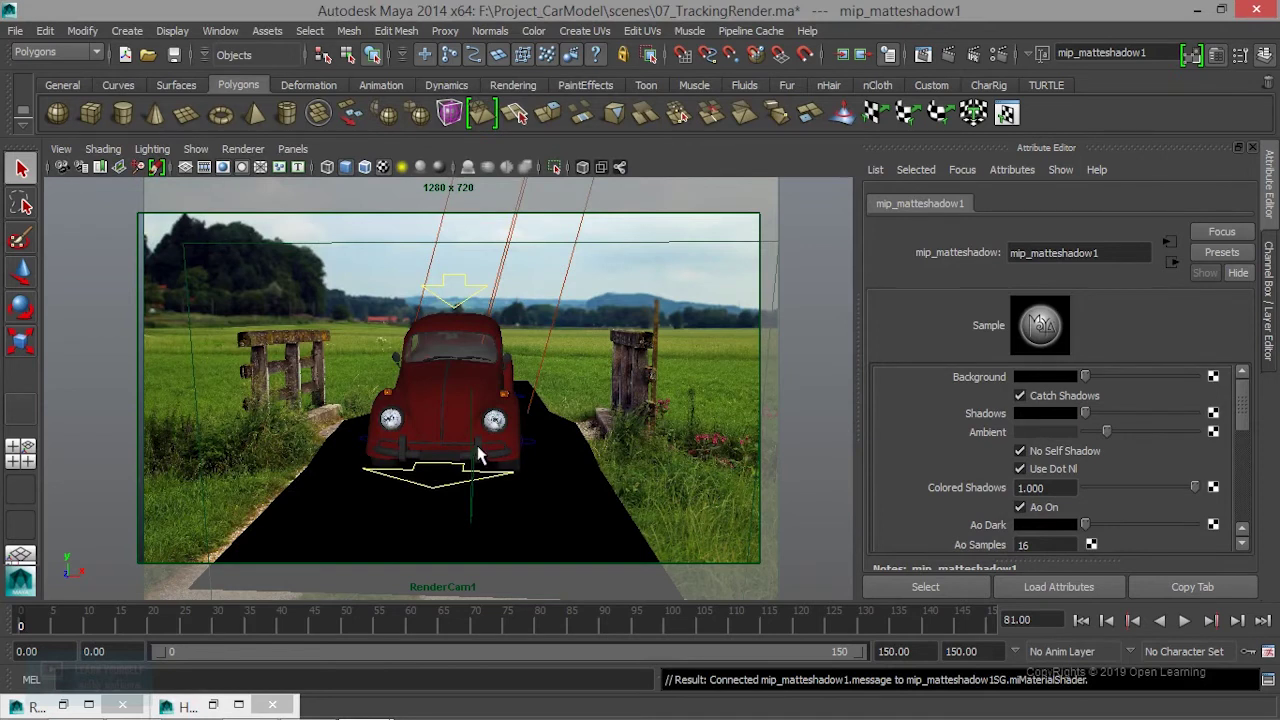
# Step: Close Hypershade and restore Render View showing the car's shadow on the road photo
pyautogui.click(180, 705)
pyautogui.click(840, 92)
pyautogui.click(925, 55)
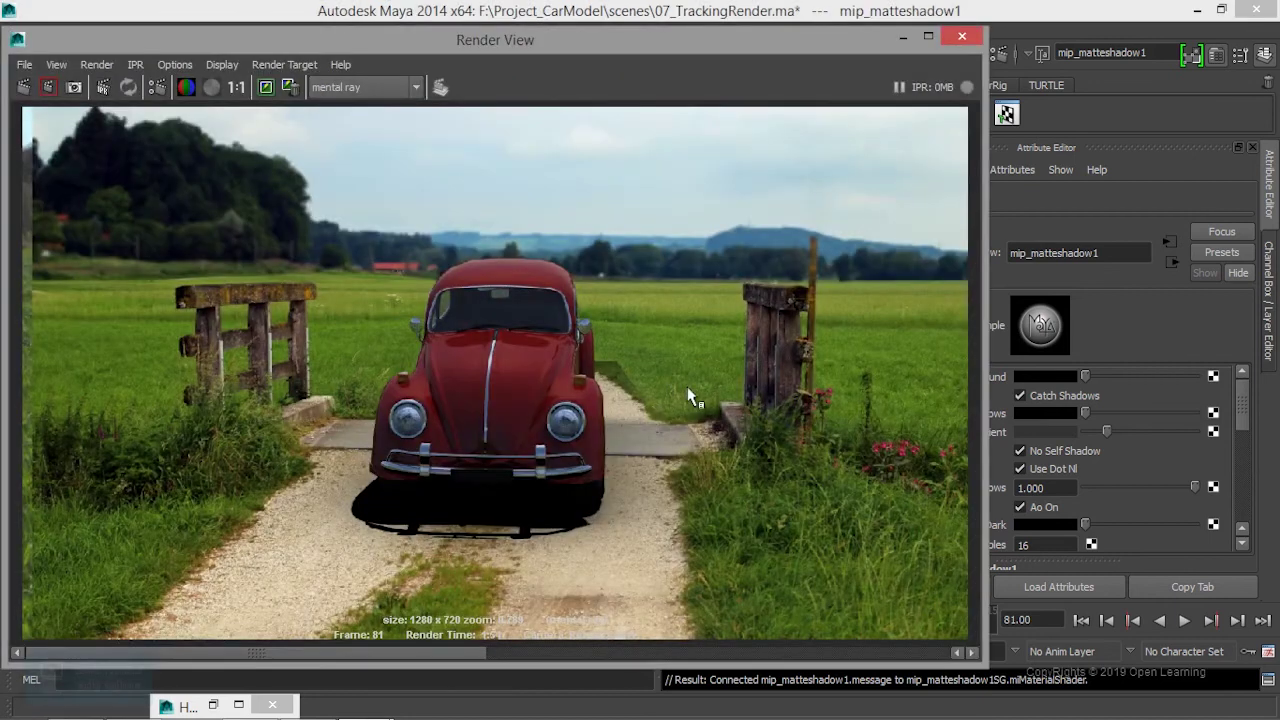